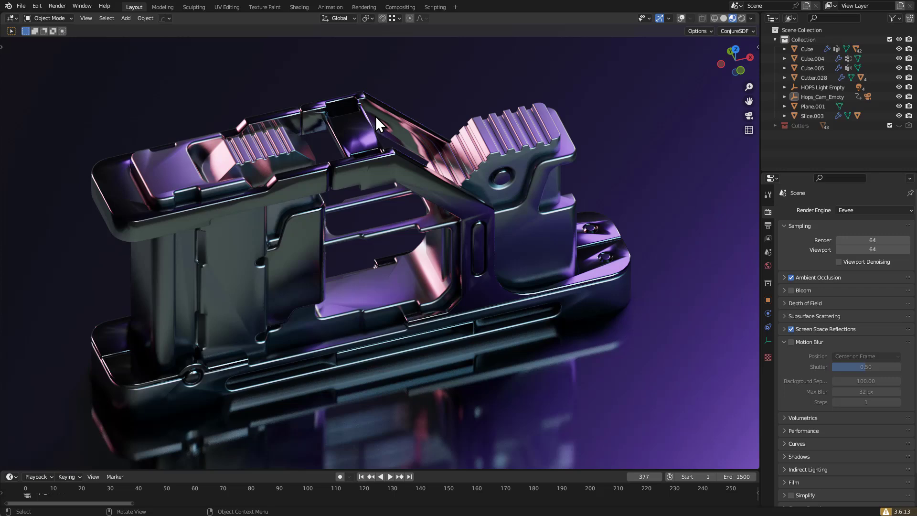
# Turn on the viewport overlays and run the HOps Sharpen operation on the large central slice.
pyautogui.click(378, 117)
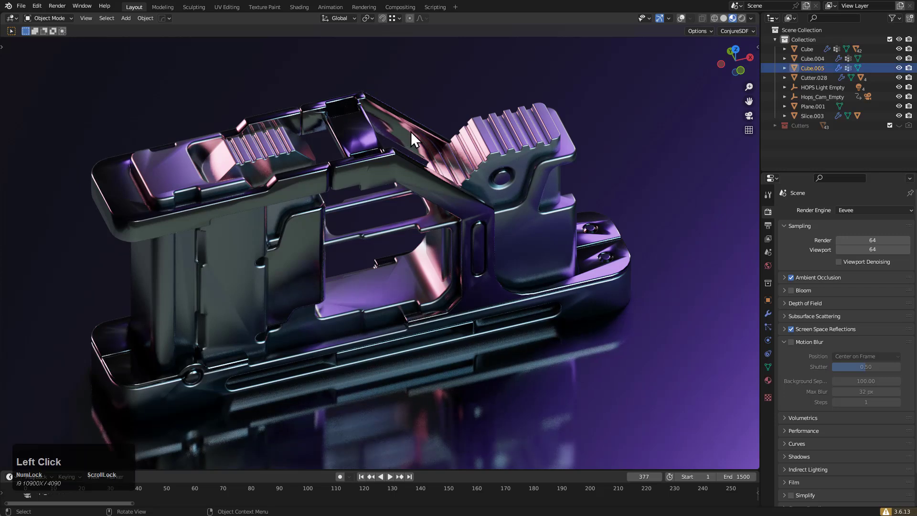
pyautogui.click(768, 315)
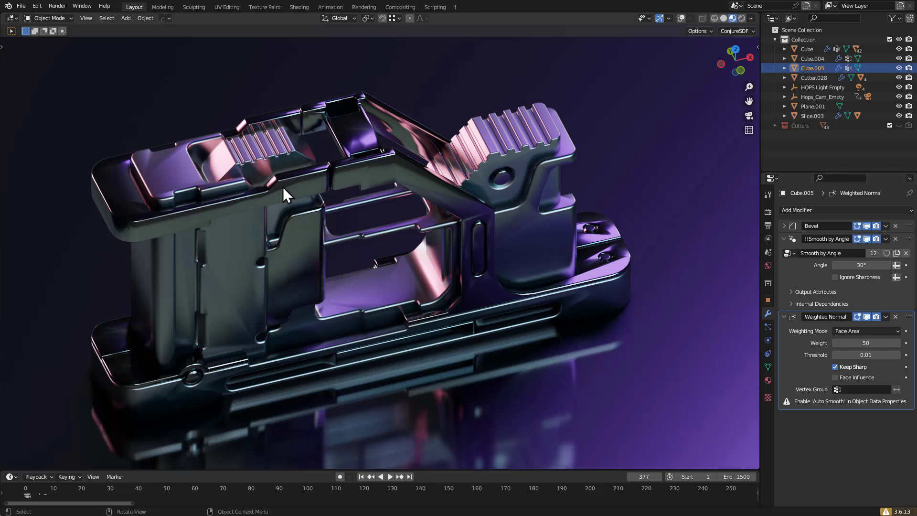
pyautogui.click(155, 179)
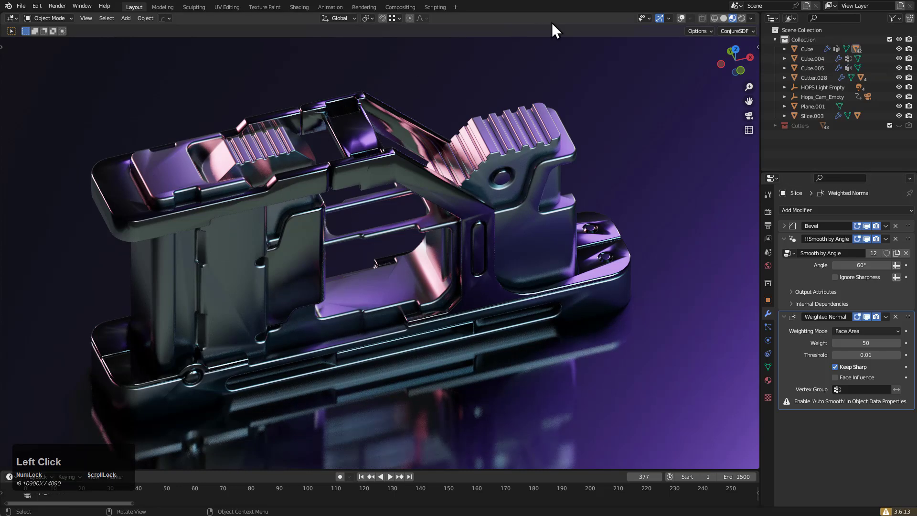
pyautogui.click(682, 18)
pyautogui.press('q')
pyautogui.click(243, 131)
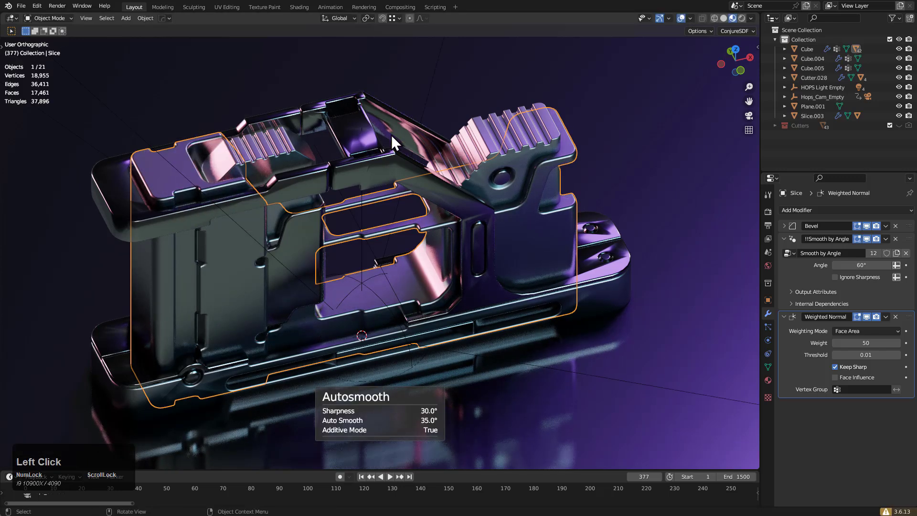
# Examine the Workflow and Sharpening / Shading options for the slice in the HOps Helper.
pyautogui.hotkey('ctrl', '`')
pyautogui.click(347, 153)
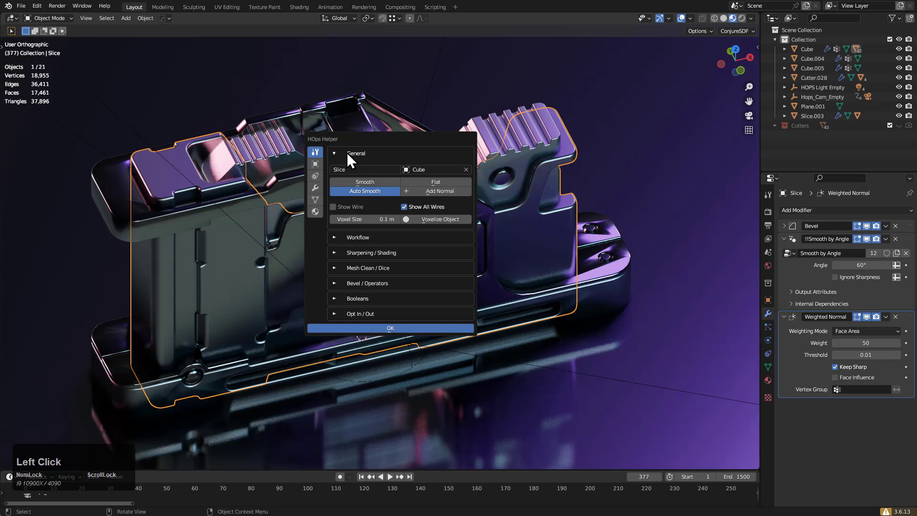
pyautogui.click(362, 237)
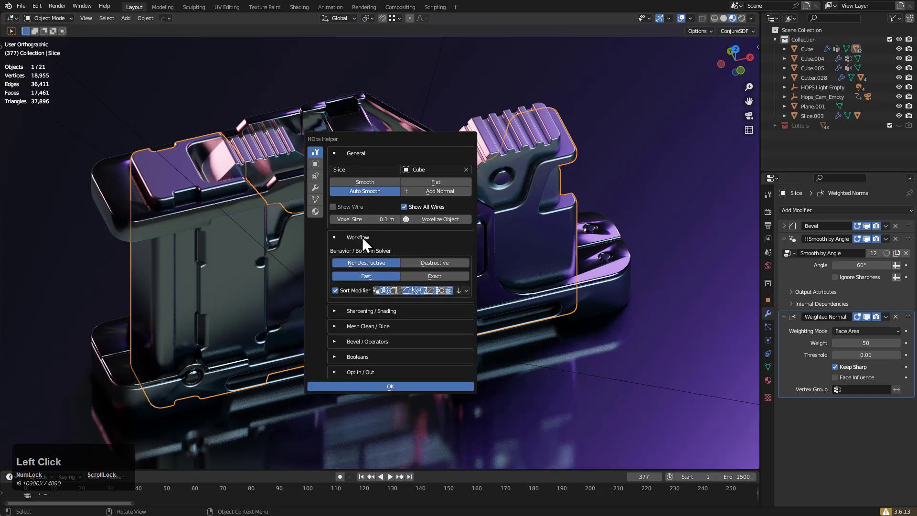
pyautogui.click(366, 311)
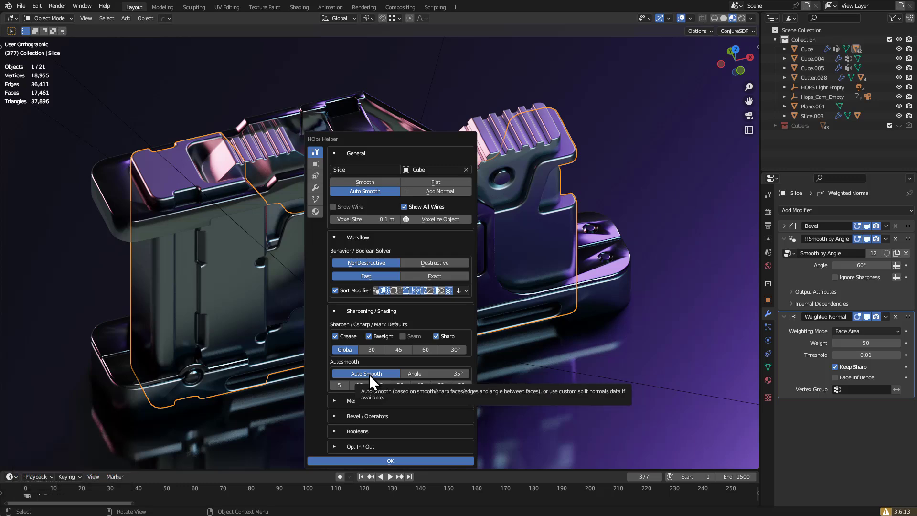
pyautogui.click(334, 310)
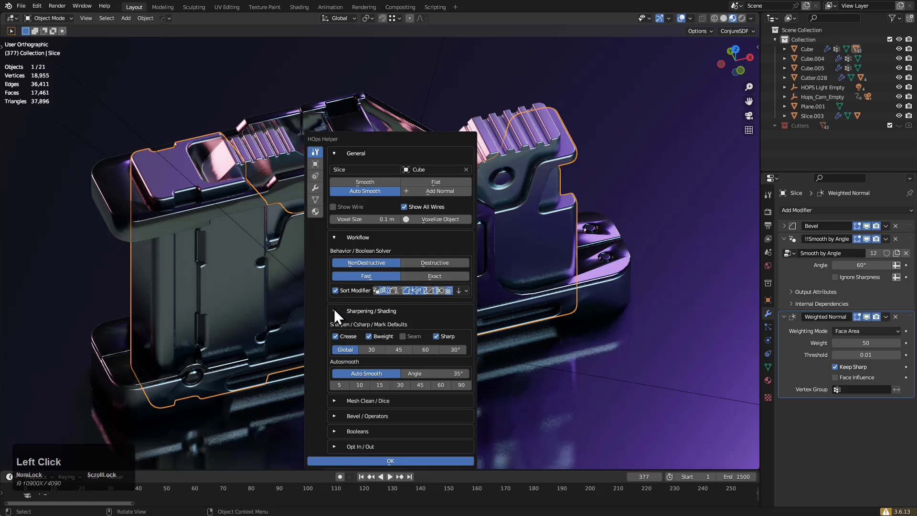
pyautogui.click(338, 236)
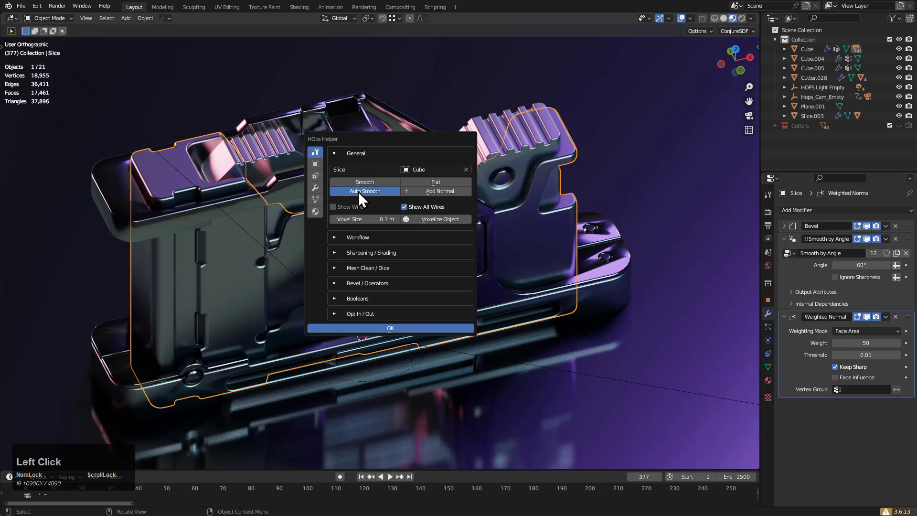
# Enable Auto Smooth on the slice at the front end of the upper rail using the HOps Helper.
pyautogui.click(359, 192)
pyautogui.click(358, 191)
pyautogui.click(122, 218)
pyautogui.click(139, 214)
pyautogui.hotkey('ctrl', '`')
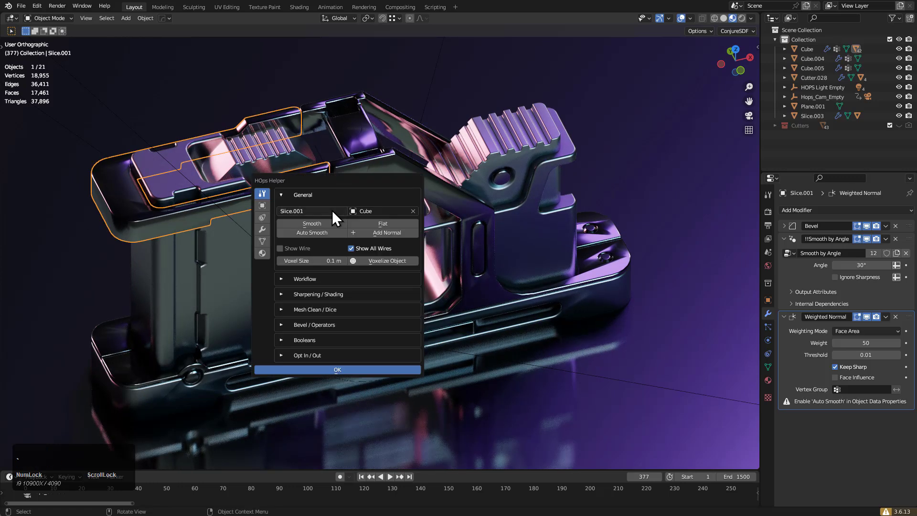
pyautogui.click(310, 234)
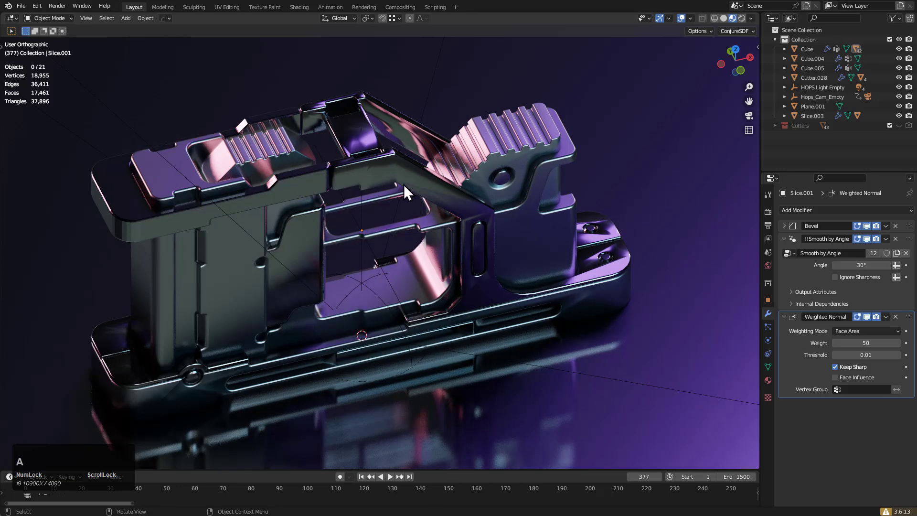
# Select all objects in the scene and try to apply Auto Smooth to them from the HOps Helper.
pyautogui.press('a')
pyautogui.press('a')
pyautogui.press('q')
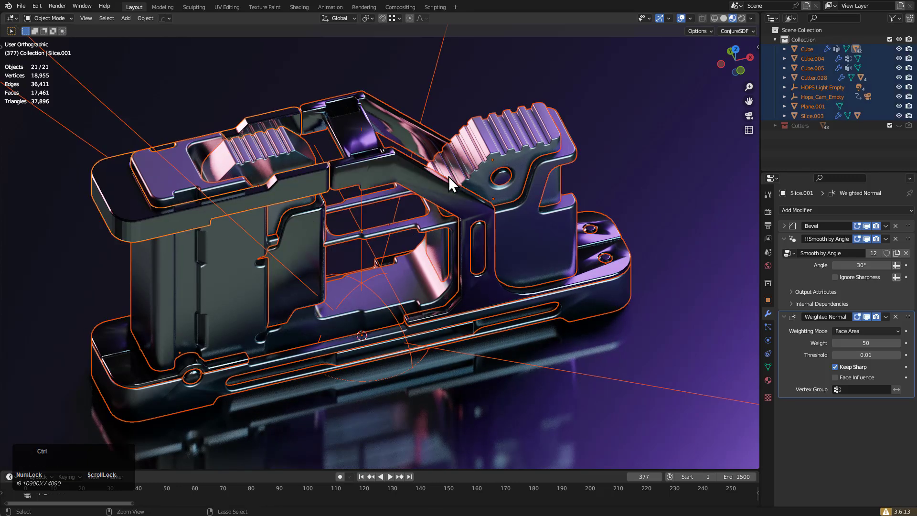
pyautogui.hotkey('ctrl', '`')
pyautogui.click(415, 232)
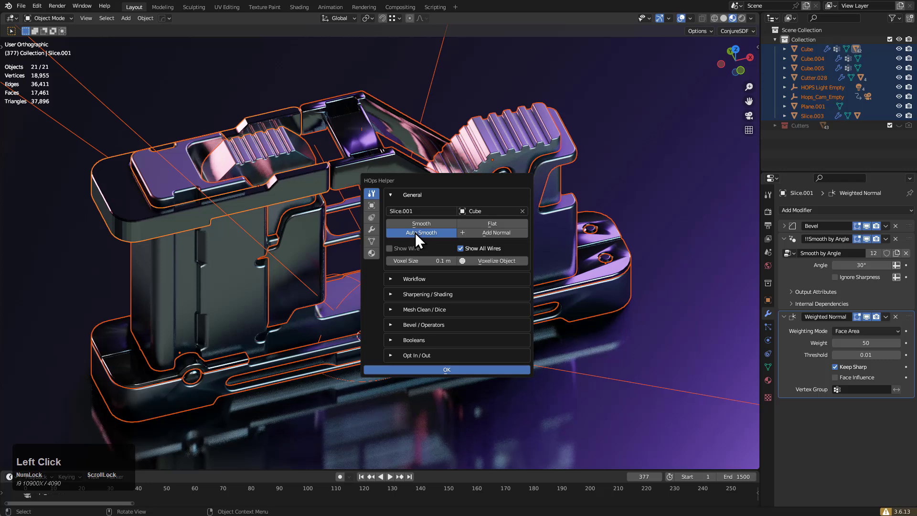
pyautogui.click(370, 121)
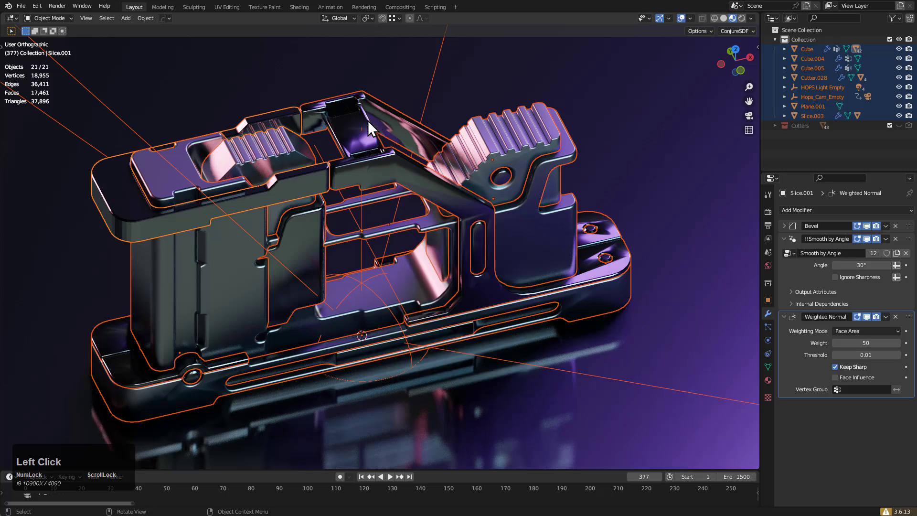
# Copy the active slice's Auto Smooth setting from its mesh normals to all selected objects.
pyautogui.click(768, 301)
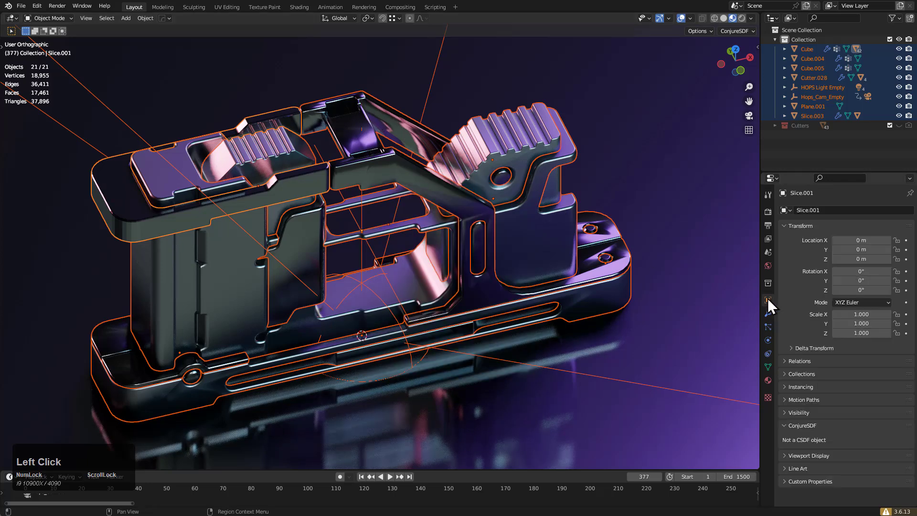
pyautogui.click(803, 413)
pyautogui.scroll(-2, 811, 437)
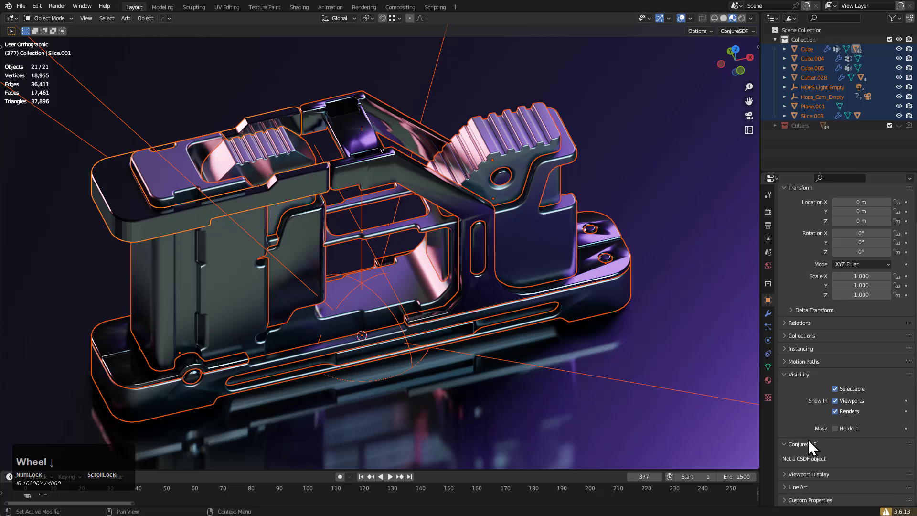
pyautogui.click(768, 315)
pyautogui.click(769, 367)
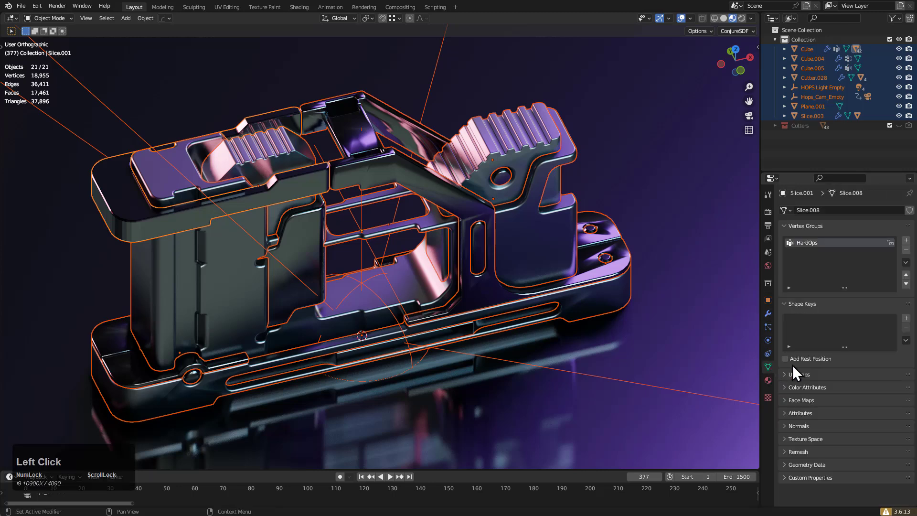
pyautogui.click(799, 426)
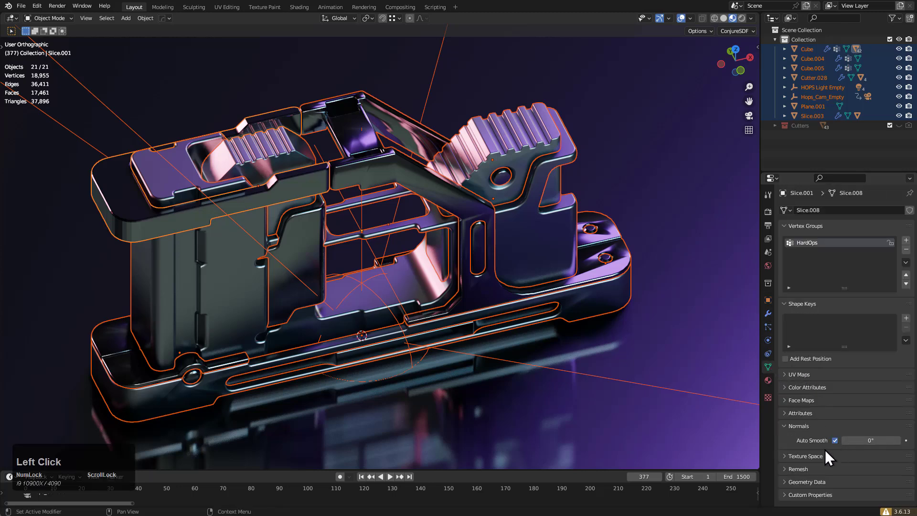
pyautogui.rightClick(823, 440)
pyautogui.rightClick(835, 440)
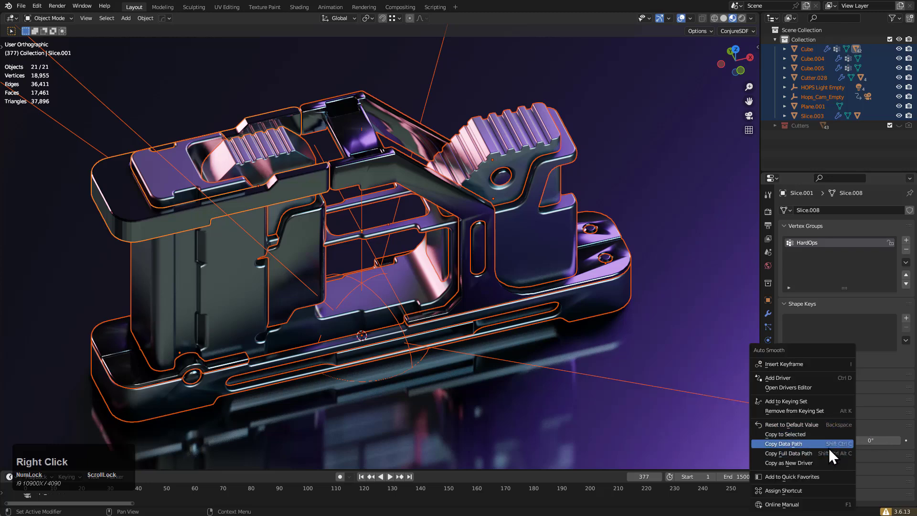
pyautogui.click(828, 434)
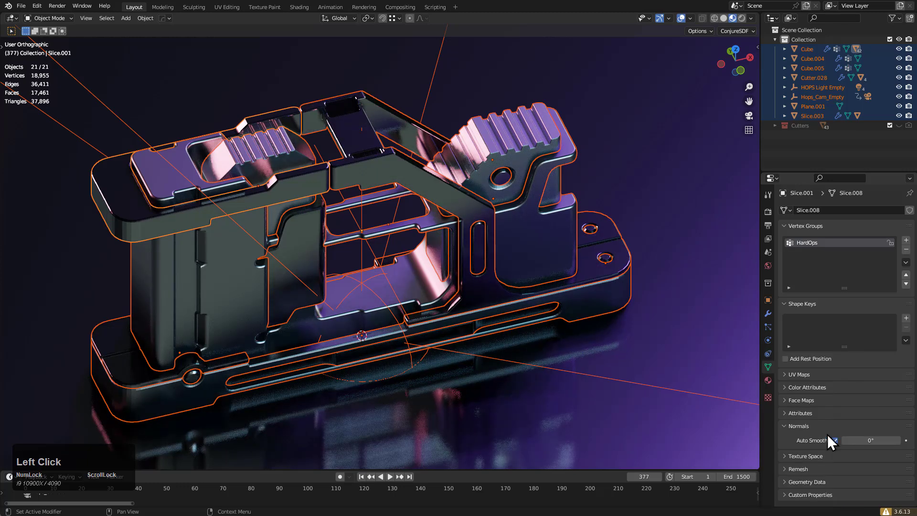
# Deselect everything and run Sharpen on the slice forming the front corner of the base.
pyautogui.press('a')
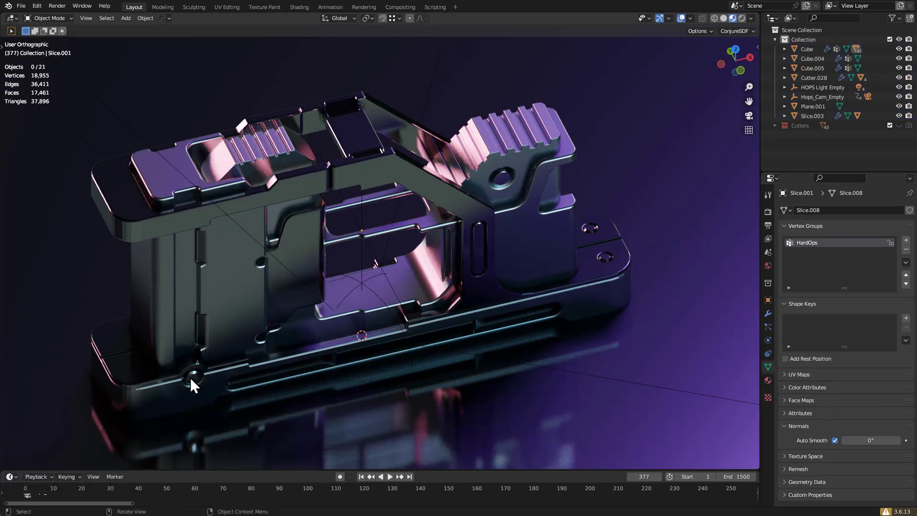
pyautogui.click(177, 390)
pyautogui.middleClick(176, 389)
pyautogui.scroll(5, 374, 215)
pyautogui.press('shift+KP_End')
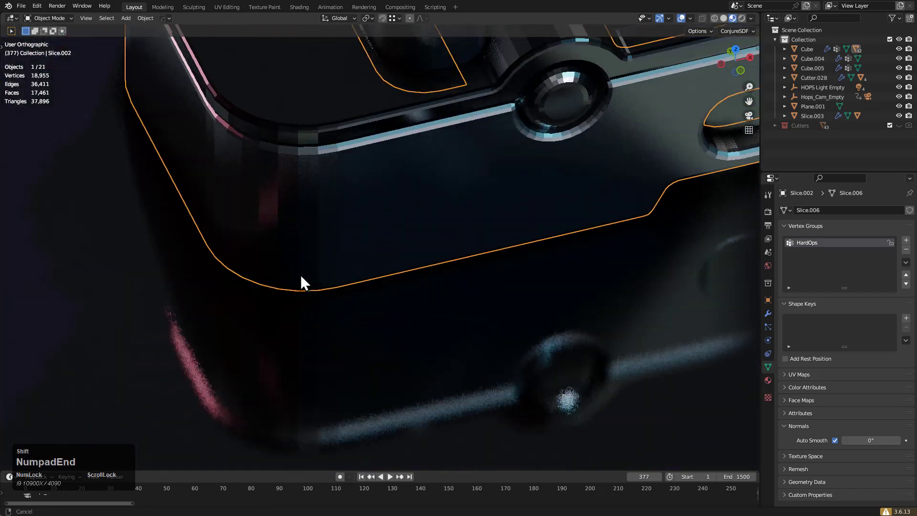
pyautogui.scroll(-1, 186, 156)
pyautogui.press('q')
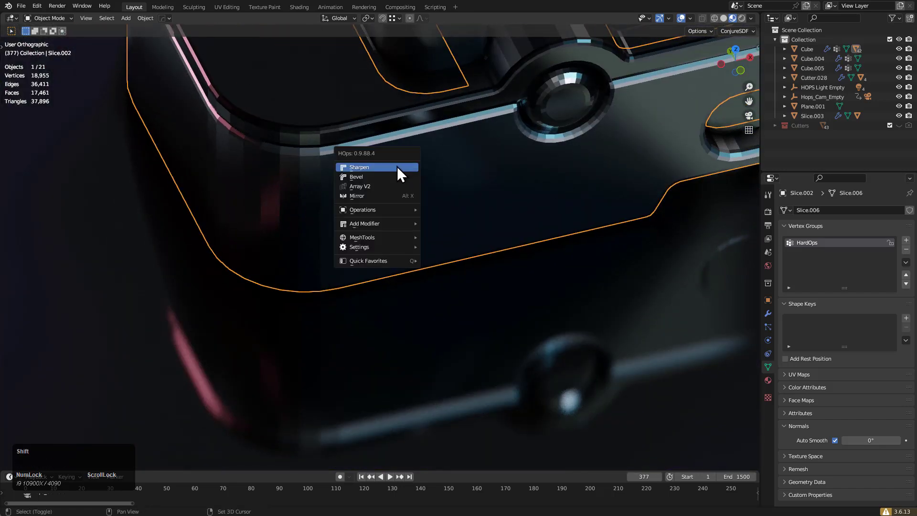
pyautogui.click(395, 168)
pyautogui.click(397, 167)
# Run Sharpen on the Cube object along the inner edge of the base corner.
pyautogui.click(354, 128)
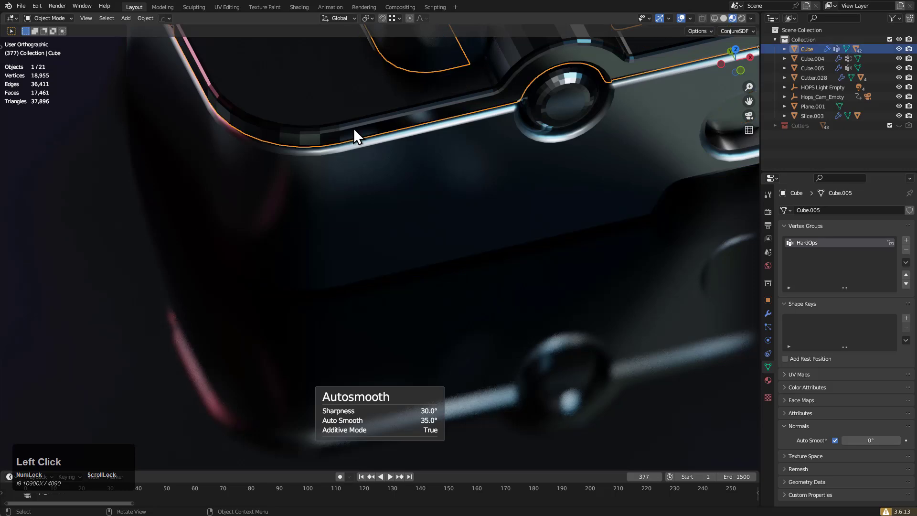
pyautogui.press('q')
pyautogui.click(353, 128)
pyautogui.click(353, 129)
# Run Sharpen on the cutter that forms the round recess near the front corner of the base.
pyautogui.scroll(-2, 418, 131)
pyautogui.scroll(2, 394, 221)
pyautogui.keyDown('shift'); pyautogui.moveTo(515, 147); pyautogui.dragTo(262, 251, button='middle'); pyautogui.keyUp('shift')
pyautogui.scroll(-1, 388, 228)
pyautogui.scroll(6, 387, 228)
pyautogui.click(402, 190)
pyautogui.press('q')
pyautogui.click(399, 194)
pyautogui.click(398, 197)
# Run Sharpen on the cutter that forms the round hole in the ribbed rear block.
pyautogui.scroll(-6, 402, 192)
pyautogui.scroll(-6, 267, 247)
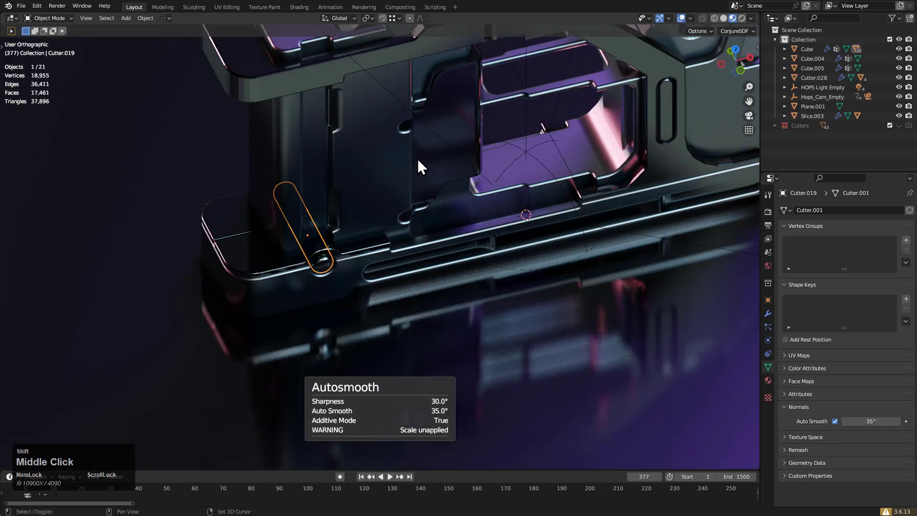
pyautogui.keyDown('shift'); pyautogui.moveTo(558, 53); pyautogui.dragTo(407, 189, button='middle'); pyautogui.keyUp('shift')
pyautogui.keyDown('shift'); pyautogui.moveTo(575, 181); pyautogui.dragTo(378, 236, button='middle'); pyautogui.keyUp('shift')
pyautogui.scroll(6, 379, 236)
pyautogui.click(285, 133)
pyautogui.press('q')
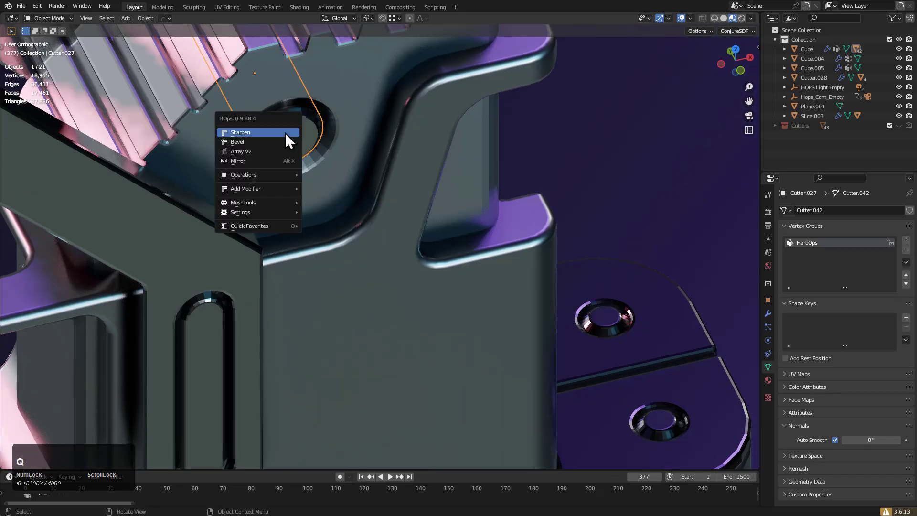
pyautogui.click(286, 136)
# Run Sharpen on the Box object at the ribbed rear block.
pyautogui.keyDown('shift'); pyautogui.moveTo(340, 90); pyautogui.dragTo(383, 177, button='middle'); pyautogui.keyUp('shift')
pyautogui.press('q')
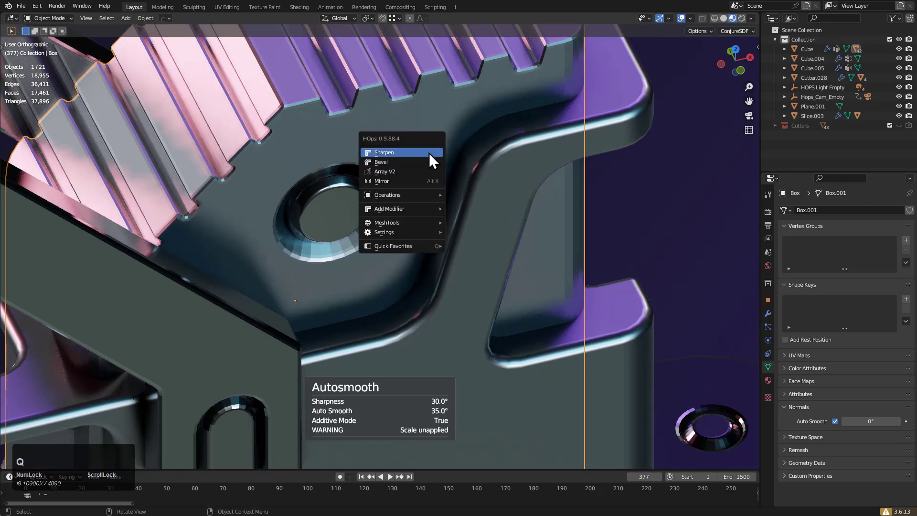
pyautogui.click(428, 154)
# Run Sharpen on the vertical slot's geometry and on the adjoining Cube.005 body.
pyautogui.scroll(-5, 410, 178)
pyautogui.scroll(5, 330, 281)
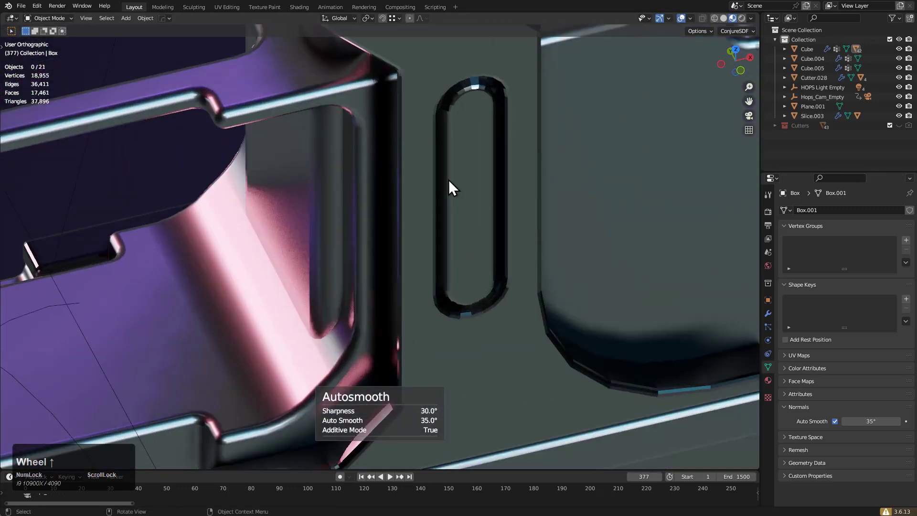
pyautogui.click(483, 179)
pyautogui.press('q')
pyautogui.click(482, 178)
pyautogui.press('q')
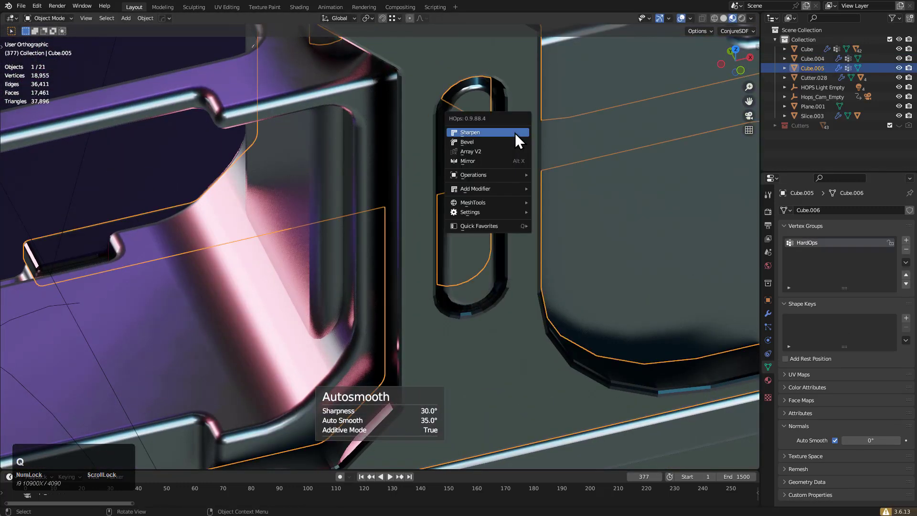
pyautogui.click(516, 135)
# Run Sharpen on the cutter of the nearer round recess at the rear end of the base.
pyautogui.scroll(-5, 516, 139)
pyautogui.keyDown('shift'); pyautogui.moveTo(518, 144); pyautogui.dragTo(375, 201, button='middle'); pyautogui.keyUp('shift')
pyautogui.scroll(8, 376, 203)
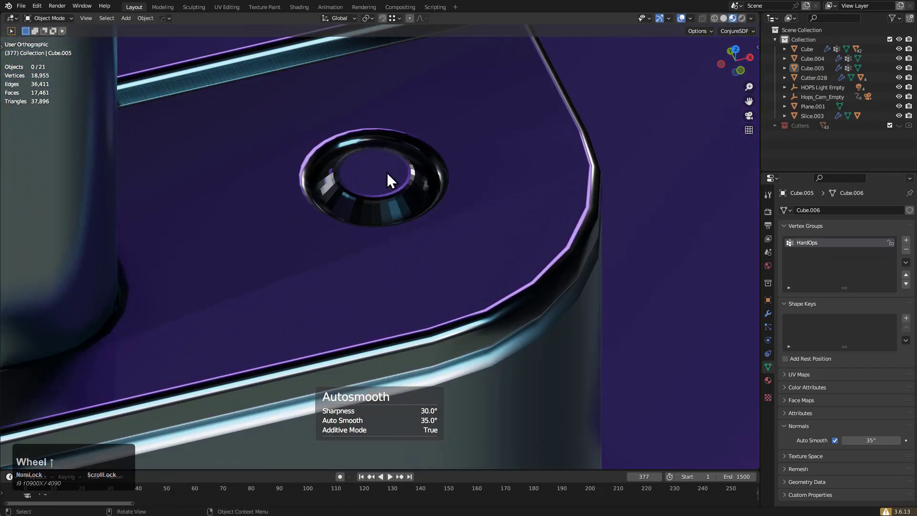
pyautogui.click(387, 172)
pyautogui.press('q')
pyautogui.click(385, 173)
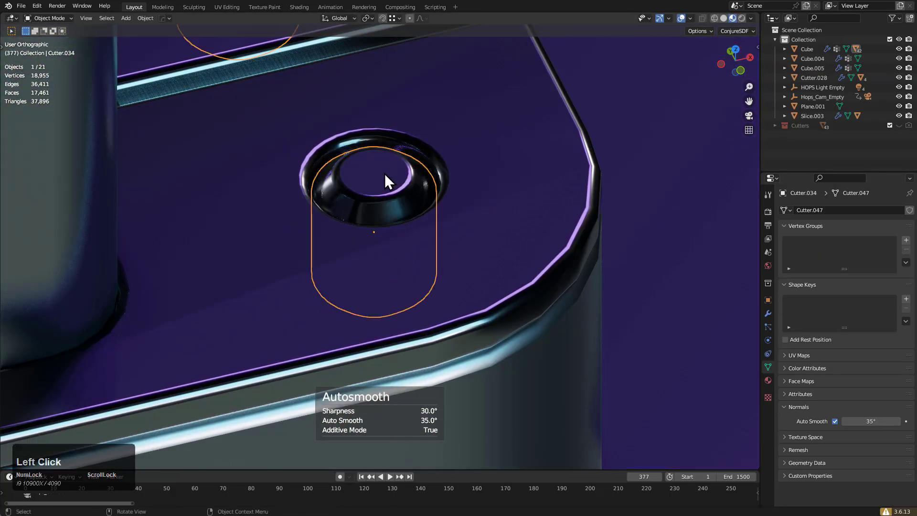
# Run Sharpen on Cube.005 beside the rear round recess of the base, then clear the selection.
pyautogui.click(476, 236)
pyautogui.press('q')
pyautogui.click(477, 236)
pyautogui.scroll(-7, 476, 235)
pyautogui.hotkey('alt', 'a')
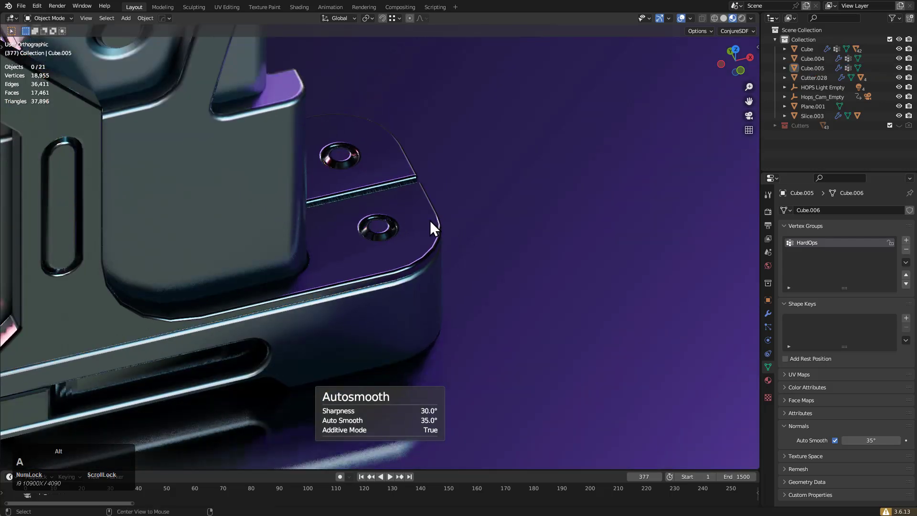
# Inspect the shading of the whole model and Cube.005's modifier stack in the HOps Helper.
pyautogui.scroll(-2, 430, 220)
pyautogui.keyDown('shift'); pyautogui.moveTo(151, 201); pyautogui.dragTo(415, 245, button='middle'); pyautogui.keyUp('shift')
pyautogui.scroll(-2, 415, 244)
pyautogui.keyDown('shift'); pyautogui.moveTo(226, 193); pyautogui.dragTo(352, 184, button='middle'); pyautogui.keyUp('shift')
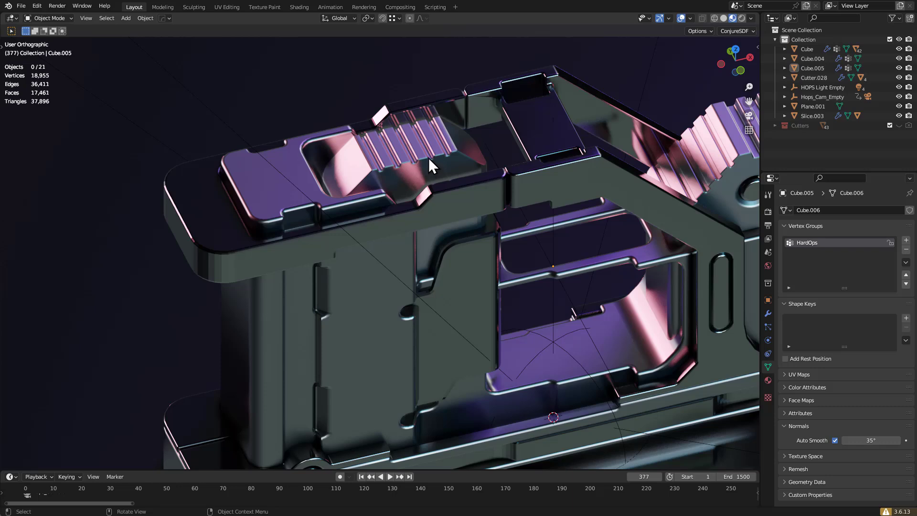
pyautogui.scroll(-4, 428, 157)
pyautogui.keyDown('shift'); pyautogui.scroll(3, 466, 195); pyautogui.keyUp('shift')
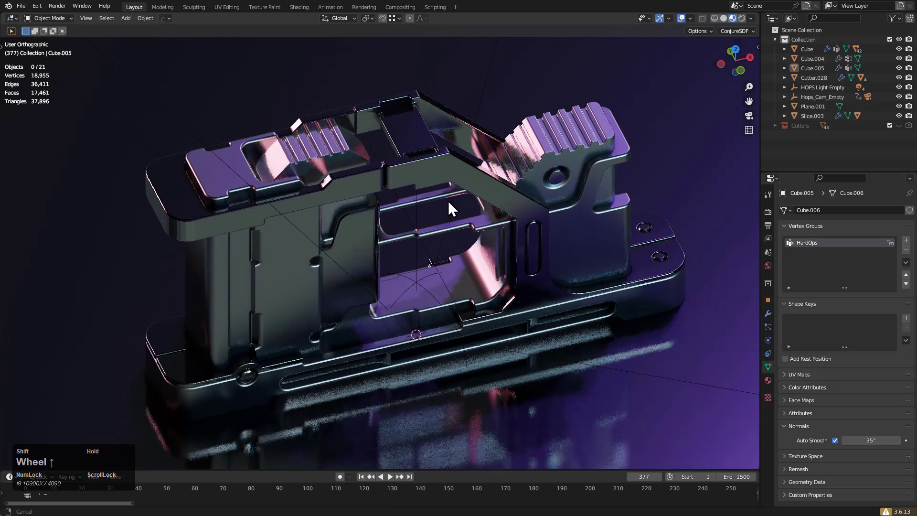
pyautogui.keyDown('shift'); pyautogui.scroll(1, 448, 200); pyautogui.keyUp('shift')
pyautogui.press('`')
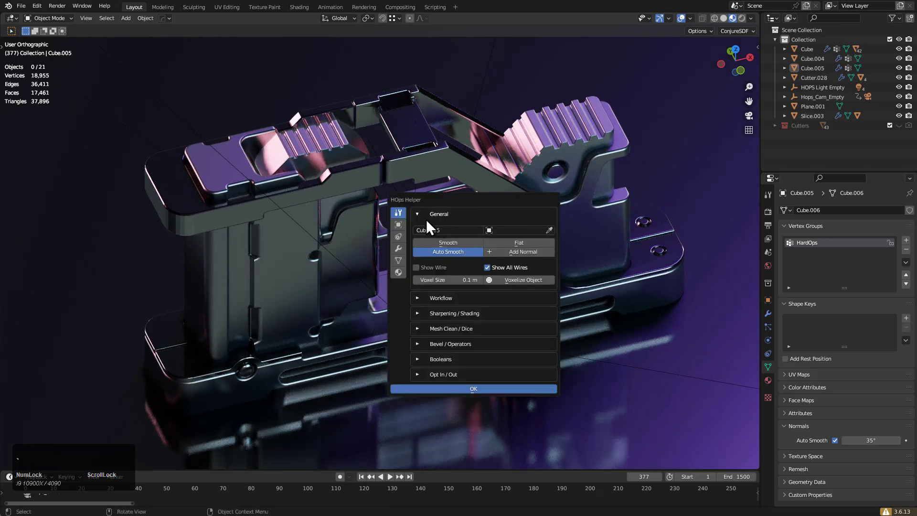
pyautogui.click(399, 249)
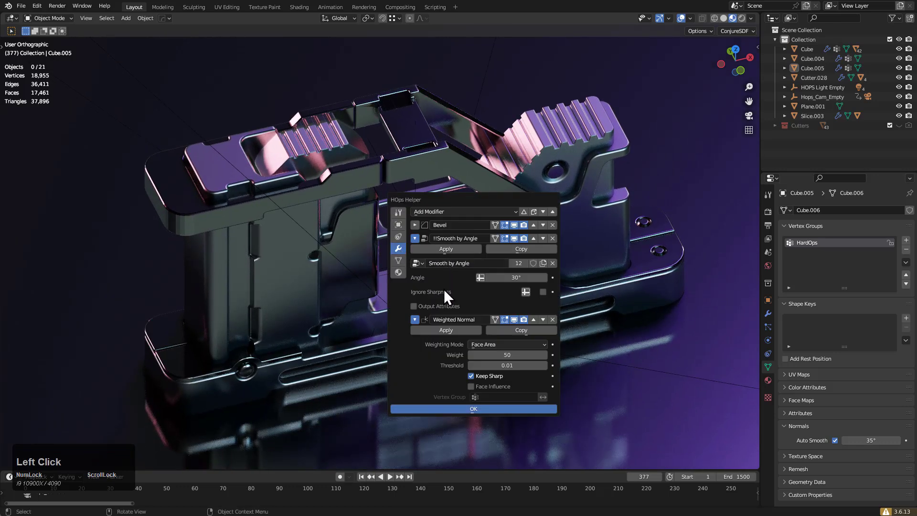
pyautogui.click(552, 147)
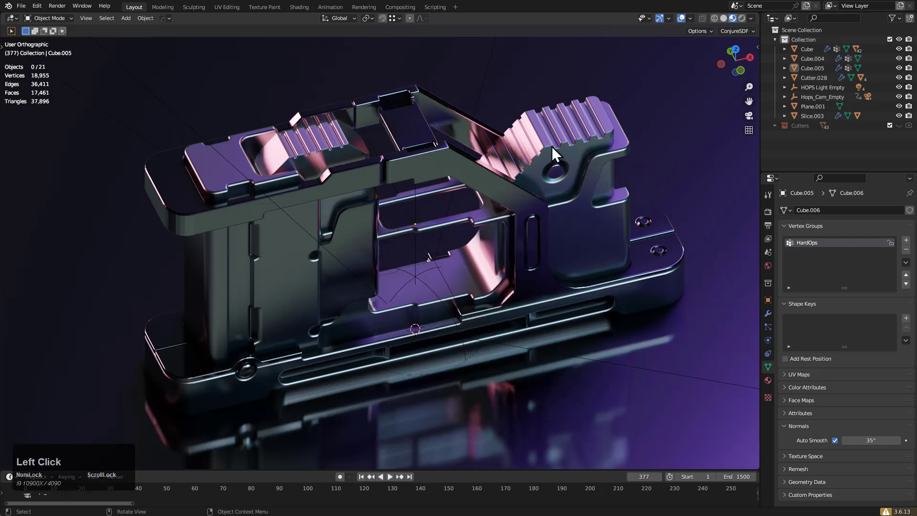
# Select the Box object at the ribbed rear block and apply Shade Auto Smooth to it.
pyautogui.rightClick(552, 146)
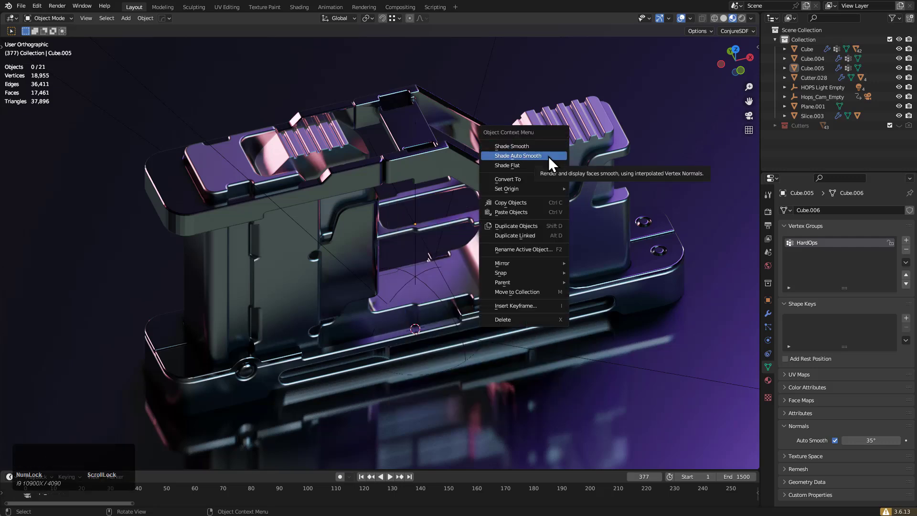
pyautogui.click(563, 141)
pyautogui.rightClick(564, 142)
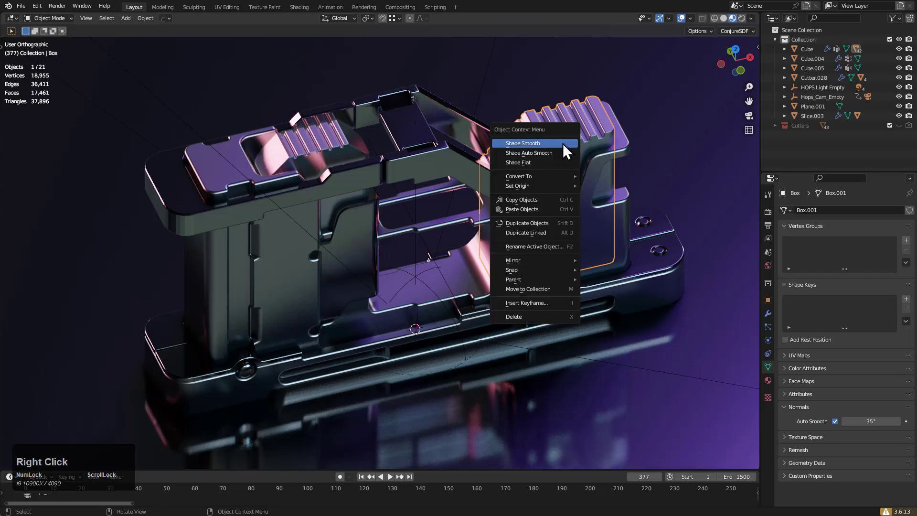
pyautogui.click(557, 152)
# Try Shade Flat and Shade Auto Smooth alternately on the Box object to compare its shading.
pyautogui.rightClick(550, 150)
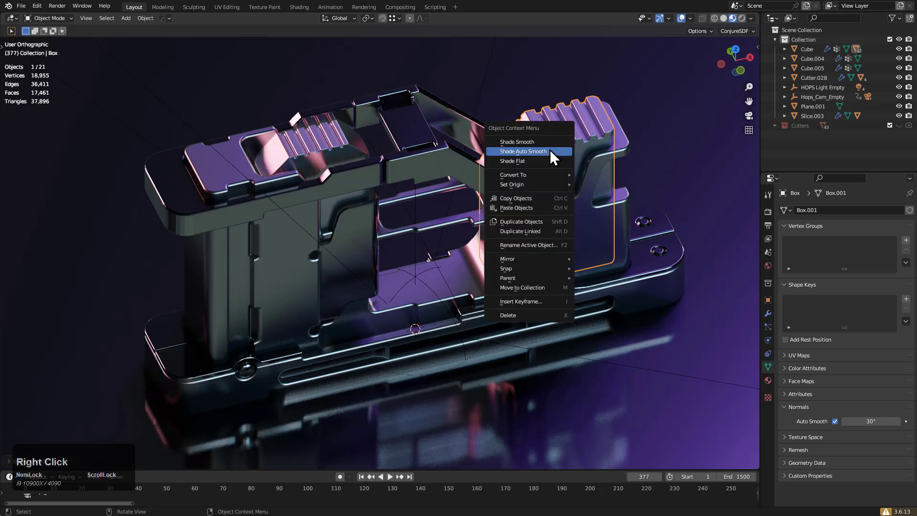
pyautogui.doubleClick(537, 159)
pyautogui.rightClick(543, 149)
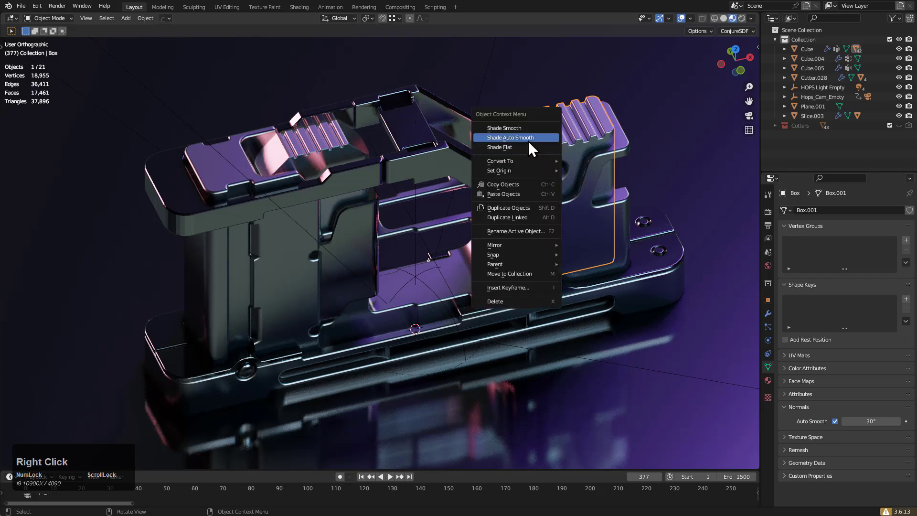
pyautogui.click(527, 139)
pyautogui.rightClick(522, 135)
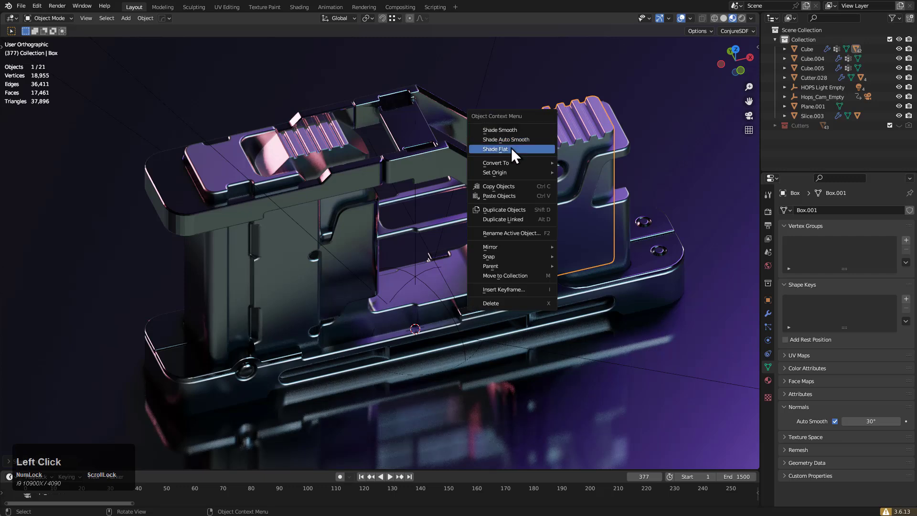
pyautogui.click(511, 148)
# Reapply Shade Auto Smooth to the Box object and remove its Smooth by Angle modifier.
pyautogui.click(768, 314)
pyautogui.rightClick(558, 144)
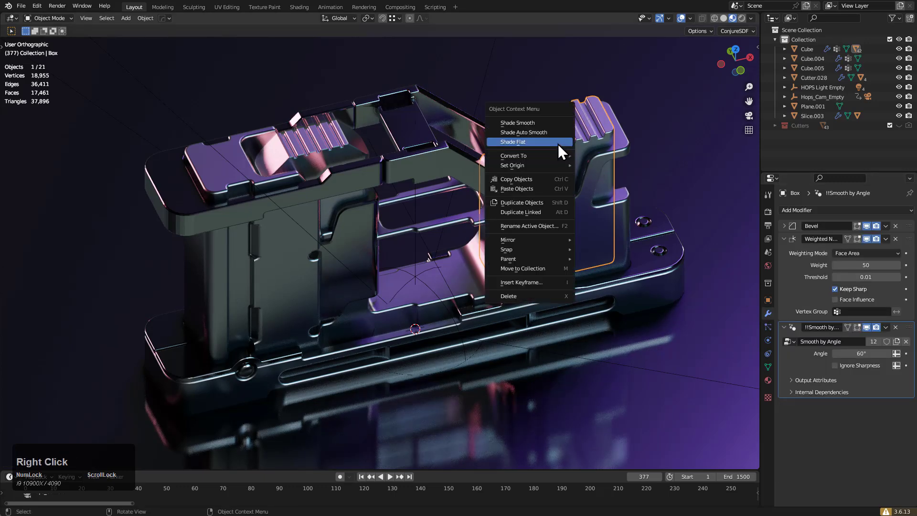
pyautogui.click(537, 130)
pyautogui.rightClick(543, 151)
pyautogui.click(539, 146)
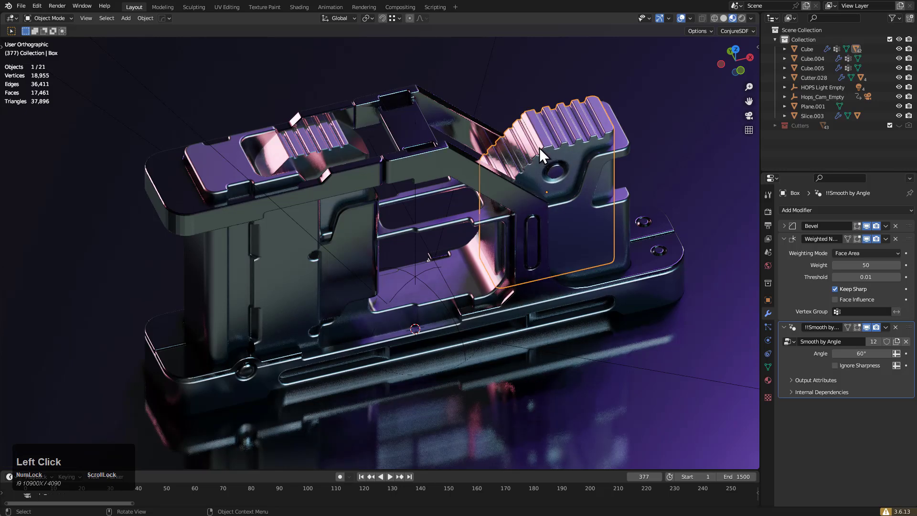
pyautogui.click(895, 328)
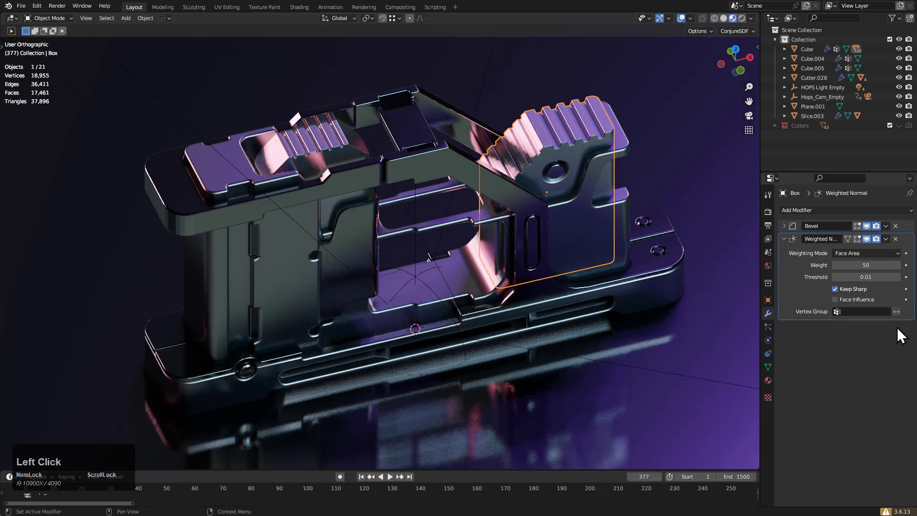
# Apply Shade Flat to the Box object, keeping only its Bevel and Weighted Normal modifiers.
pyautogui.rightClick(568, 145)
pyautogui.click(566, 144)
pyautogui.rightClick(562, 141)
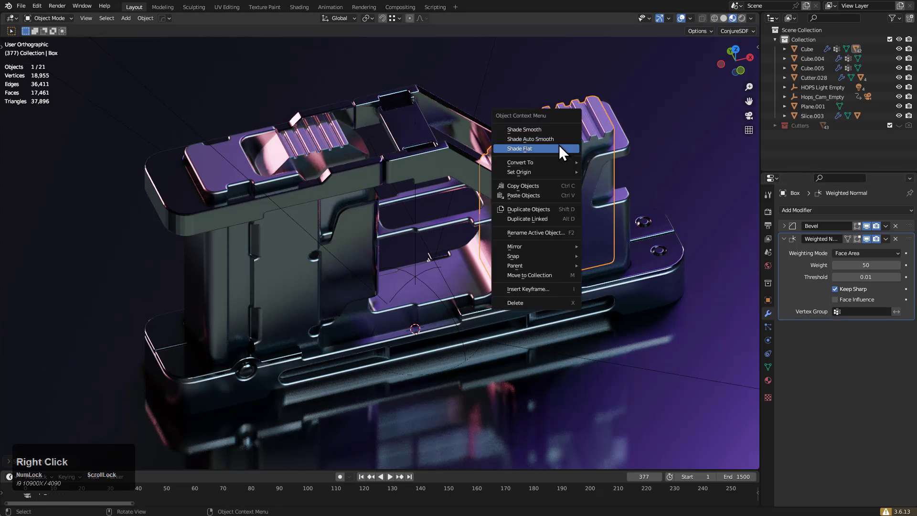
pyautogui.click(558, 146)
# Check the Box object's Auto Smooth state in the HOps Helper's general settings.
pyautogui.press('`')
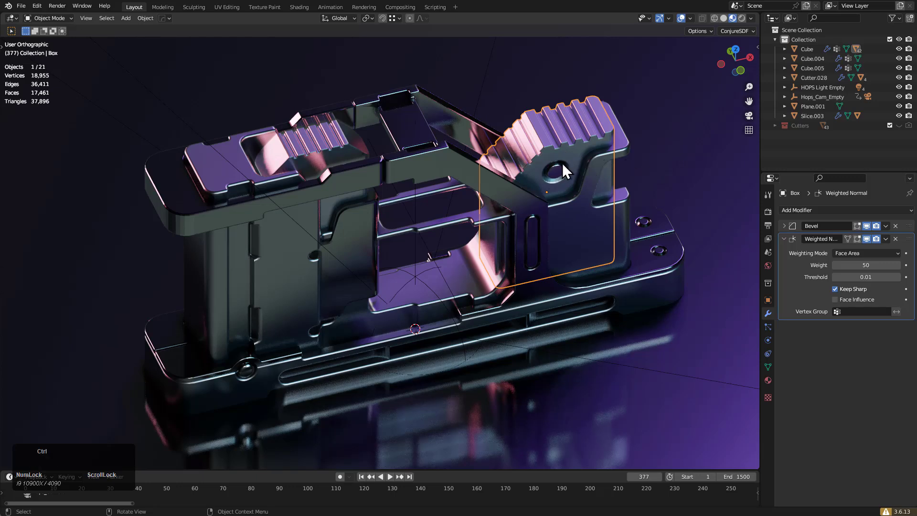
pyautogui.click(508, 183)
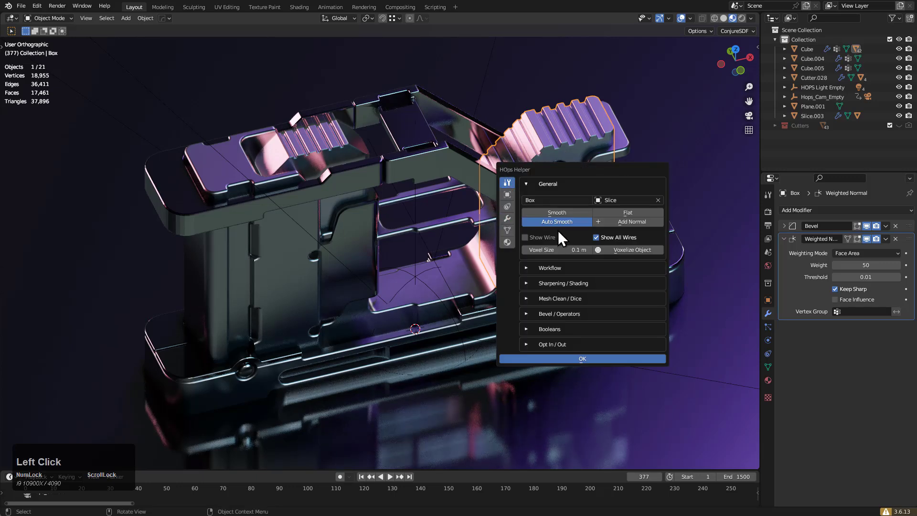
pyautogui.rightClick(567, 140)
pyautogui.press('`')
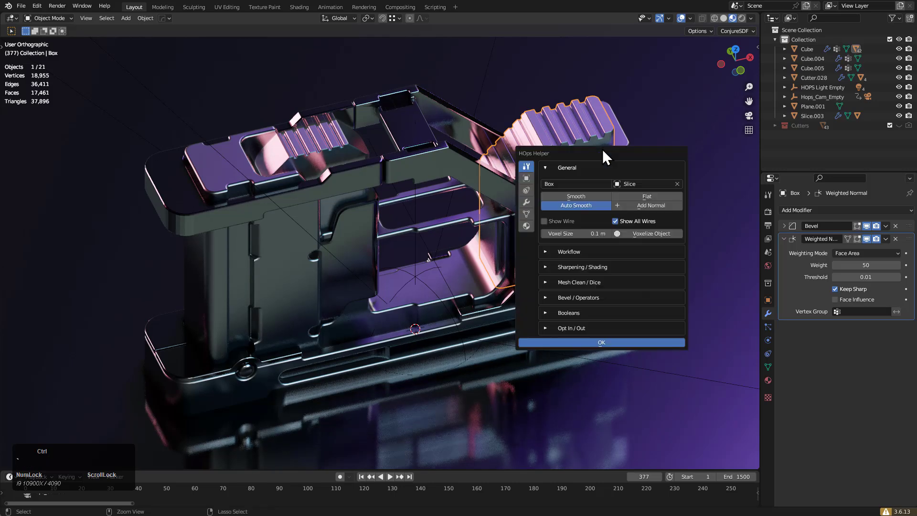
pyautogui.press('`')
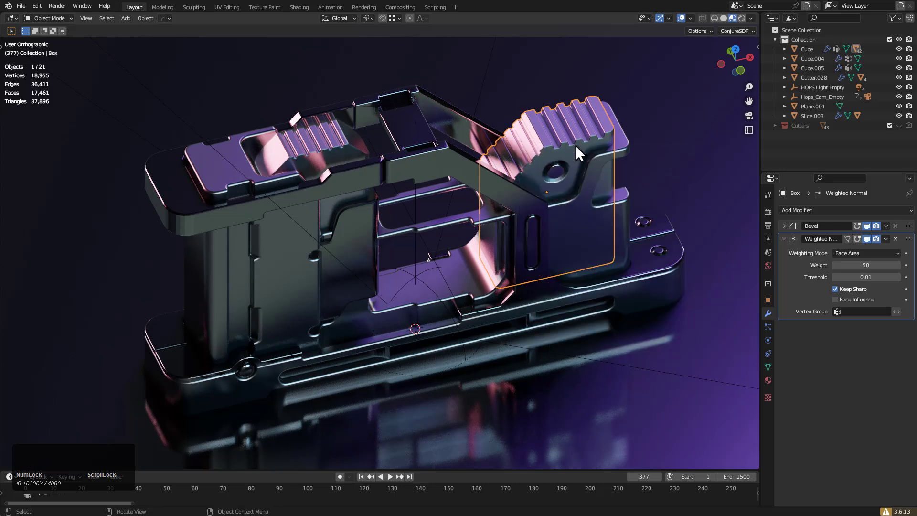
# Switch the Box object to Shade Auto Smooth, return it to Shade Flat, and display its mesh normals settings.
pyautogui.rightClick(576, 145)
pyautogui.click(563, 128)
pyautogui.rightClick(564, 133)
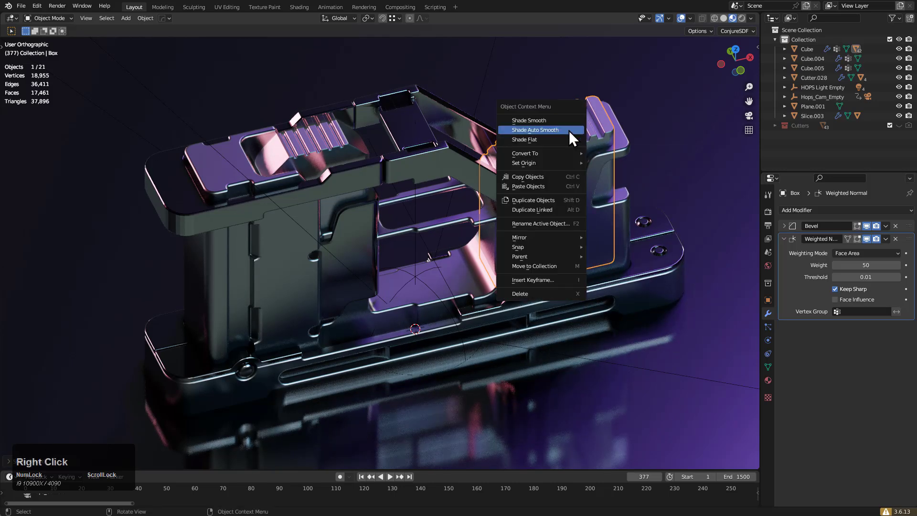
pyautogui.click(565, 137)
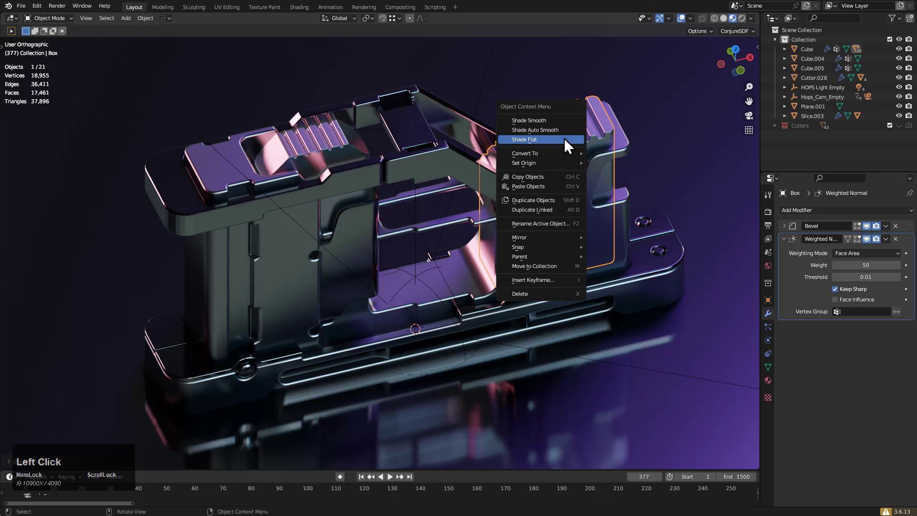
pyautogui.click(768, 368)
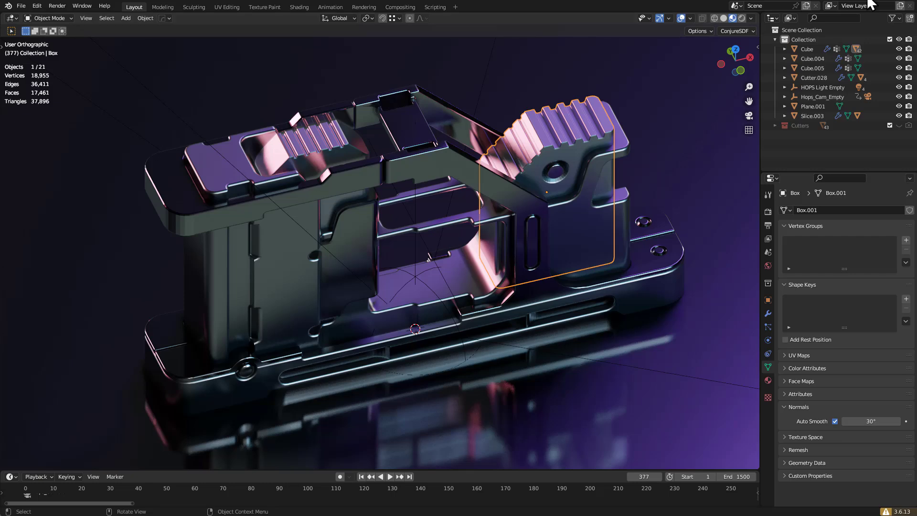
# In the Blender 4.2.0 Alpha can scene, select the top rim Circle.003 and disable Auto Smooth (4.1+) in the Hard Ops options.
pyautogui.click(638, 70)
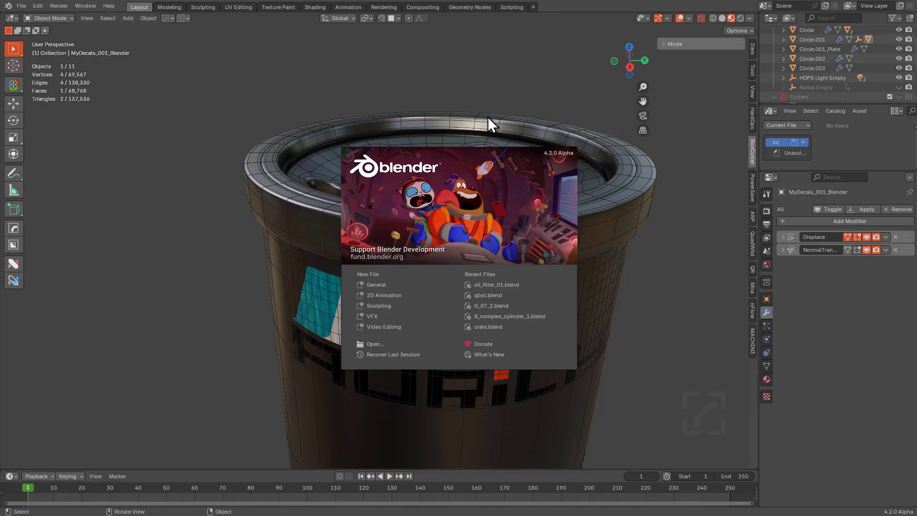
pyautogui.click(488, 117)
pyautogui.click(437, 115)
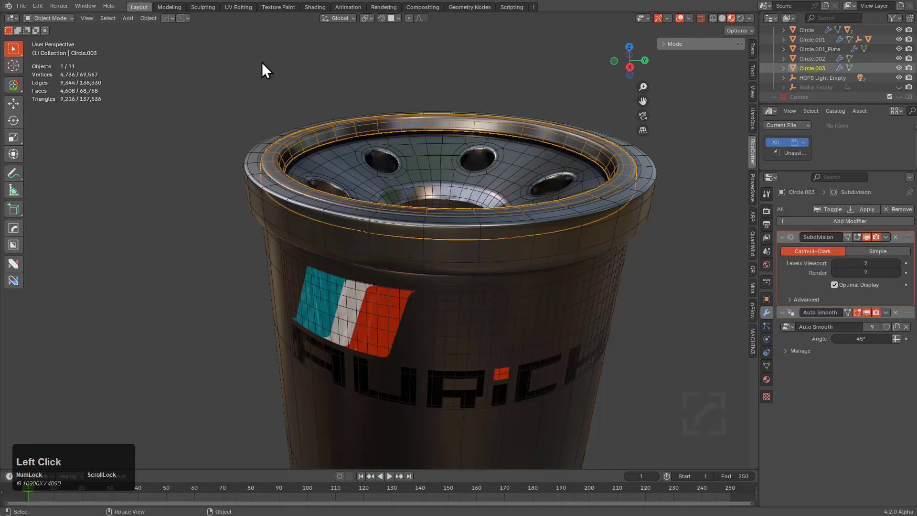
pyautogui.click(167, 18)
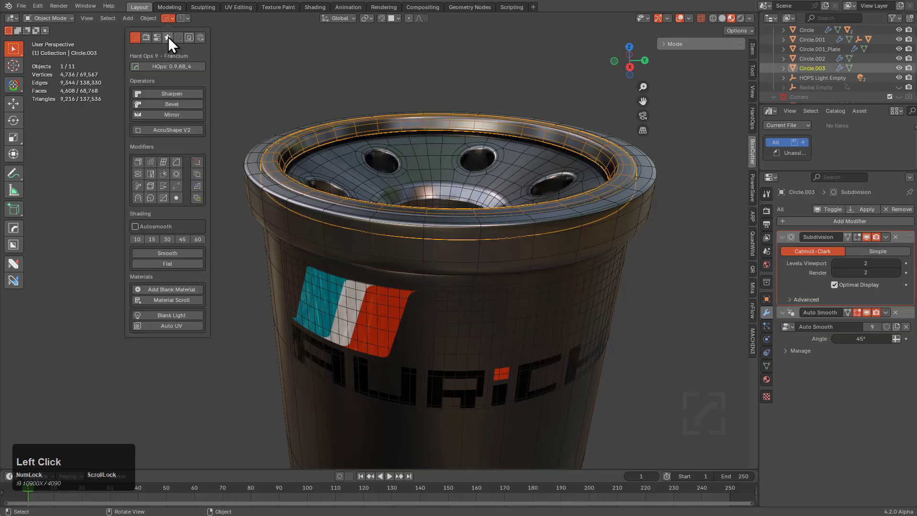
pyautogui.click(168, 37)
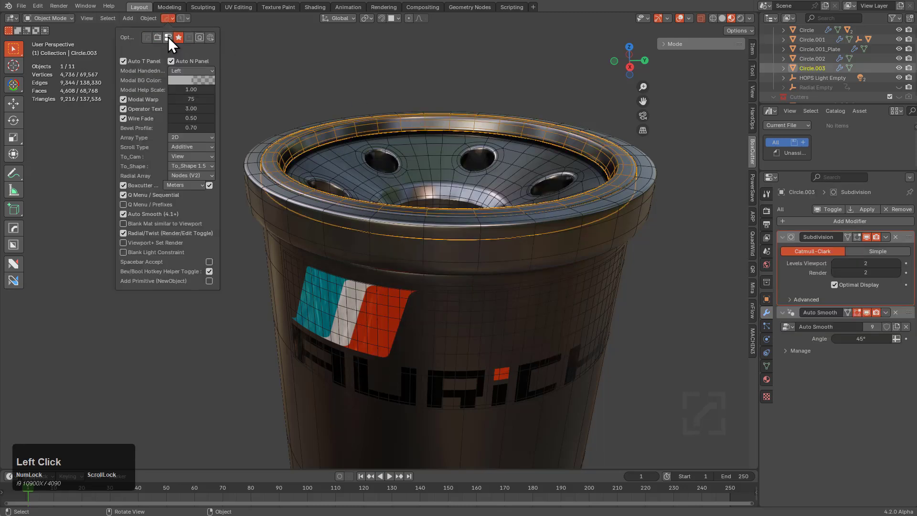
pyautogui.click(147, 214)
# Add a cube mesh beside the can and run HOps Autosmooth on it at 35°.
pyautogui.hotkey('shift', 'a')
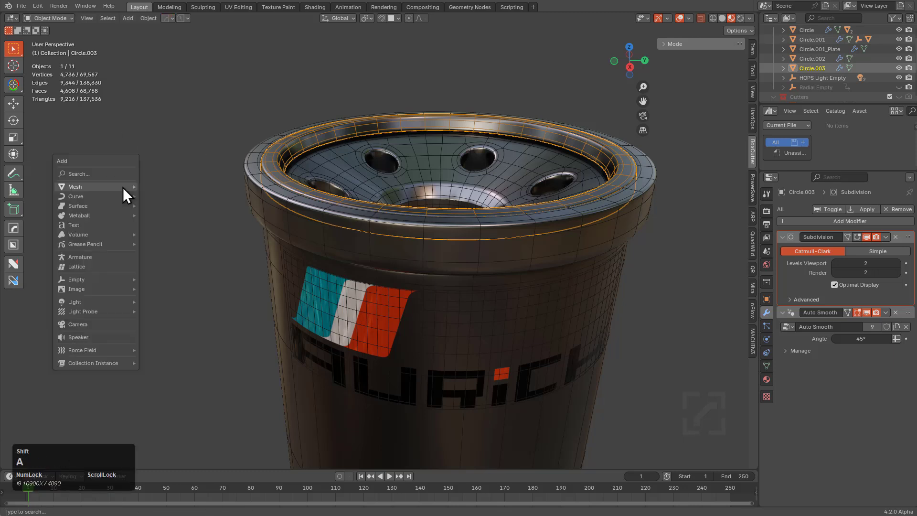
pyautogui.moveTo(122, 186)
pyautogui.click(162, 207)
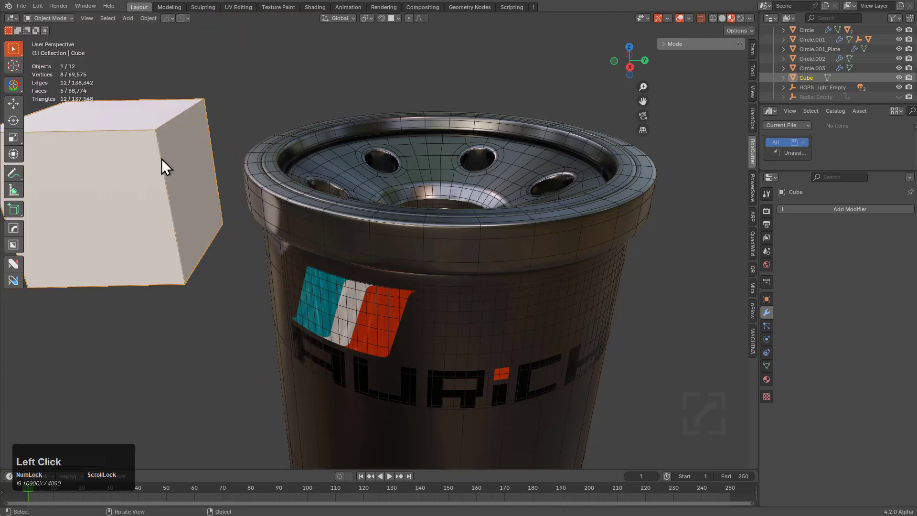
pyautogui.press('q')
pyautogui.click(163, 95)
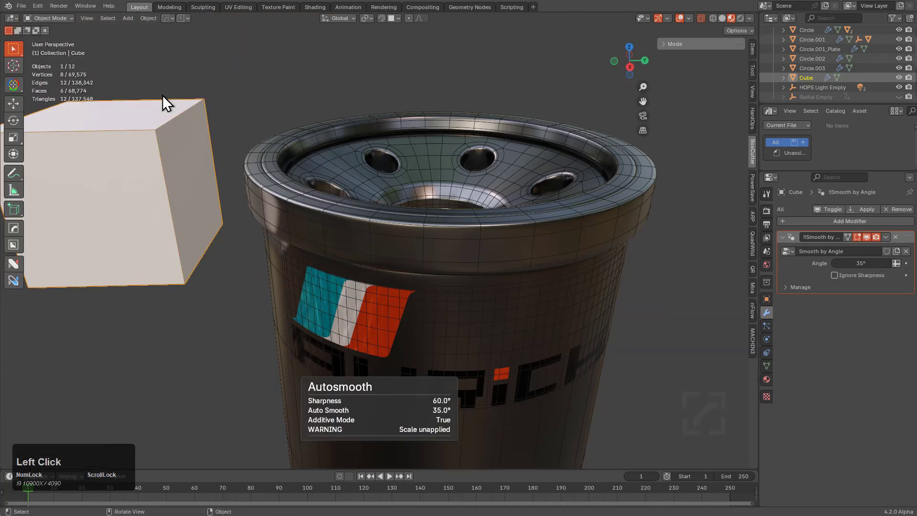
# Remove the cube's Smooth by Angle modifier, run Sharpen on it, and check its edges in Edit Mode.
pyautogui.click(896, 237)
pyautogui.press('q')
pyautogui.click(382, 145)
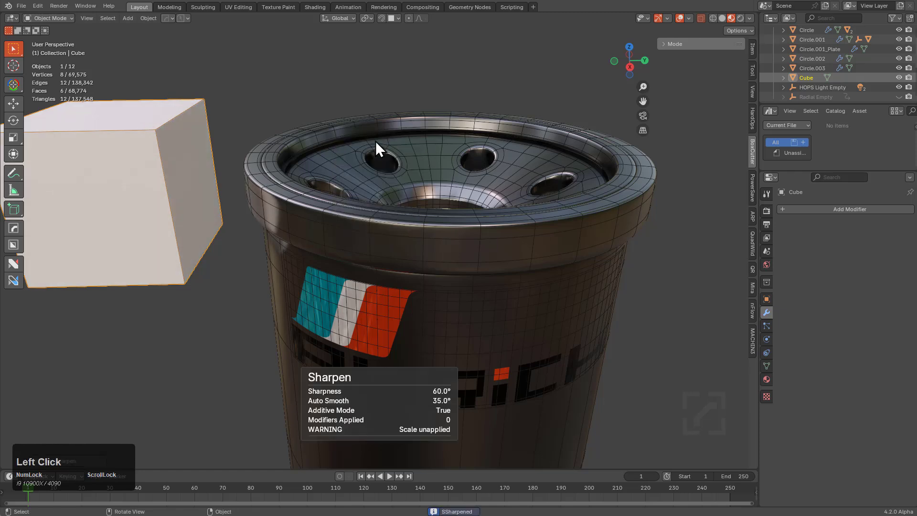
pyautogui.press('Tab')
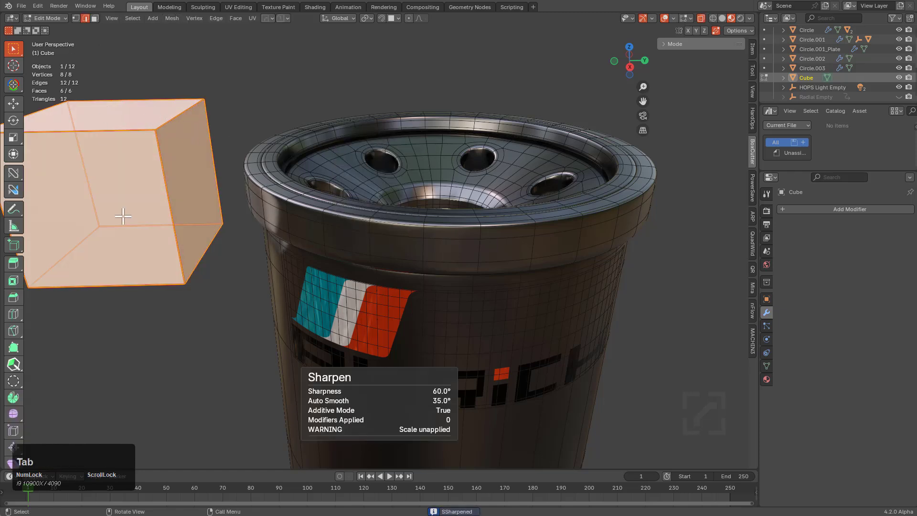
pyautogui.press('Tab')
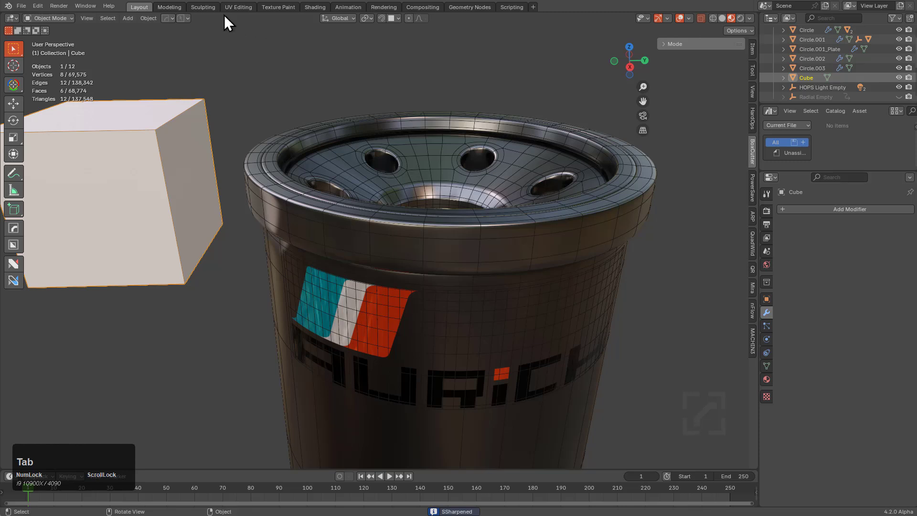
# Enable Auto Smooth (4.1+) in the Hard Ops options and run Sharpen on the cube with a 60° auto smooth angle.
pyautogui.click(168, 19)
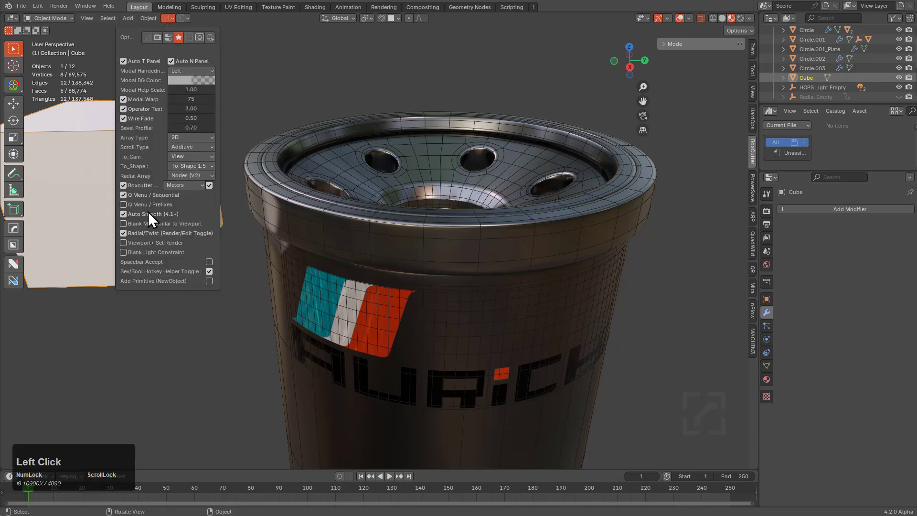
pyautogui.press('q')
pyautogui.click(240, 55)
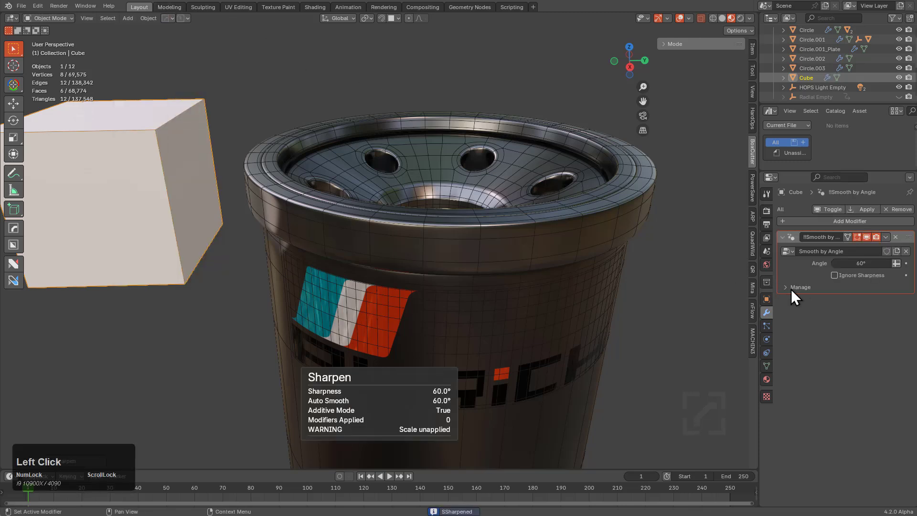
# Delete the test cube from the can scene.
pyautogui.click(187, 194)
pyautogui.press('x')
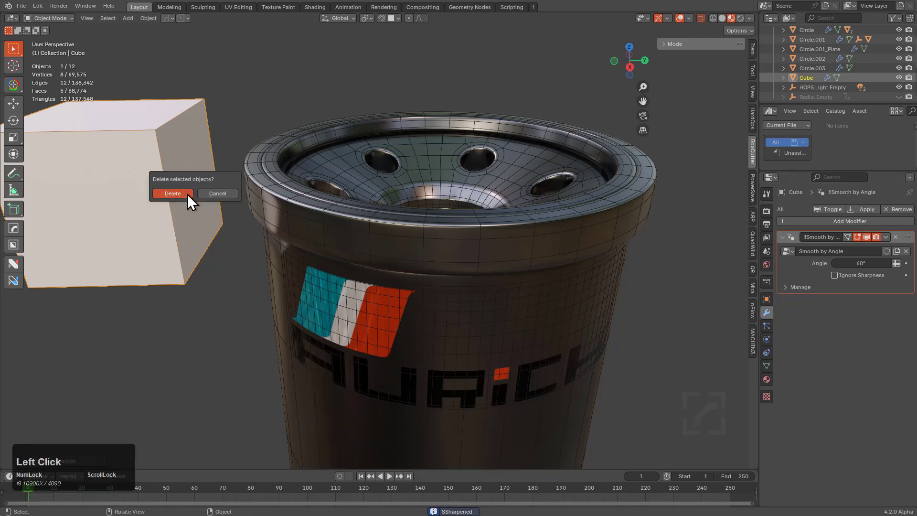
pyautogui.click(187, 195)
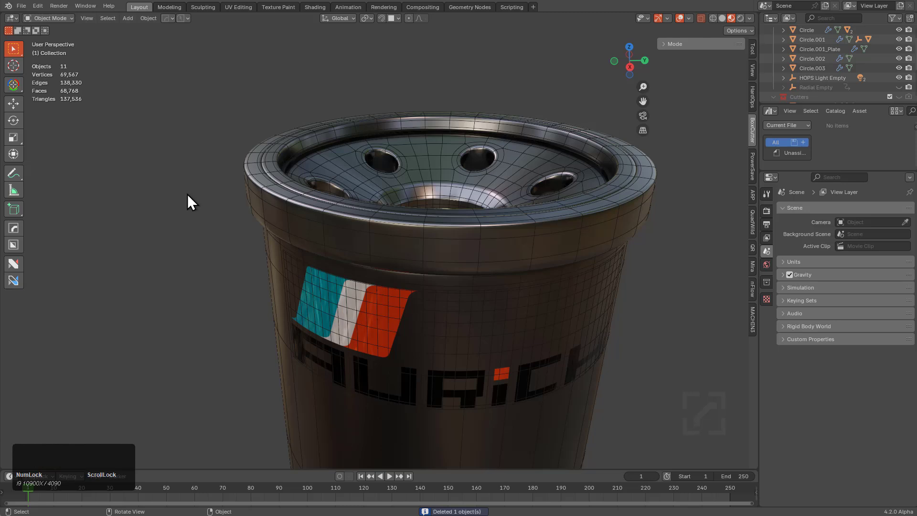